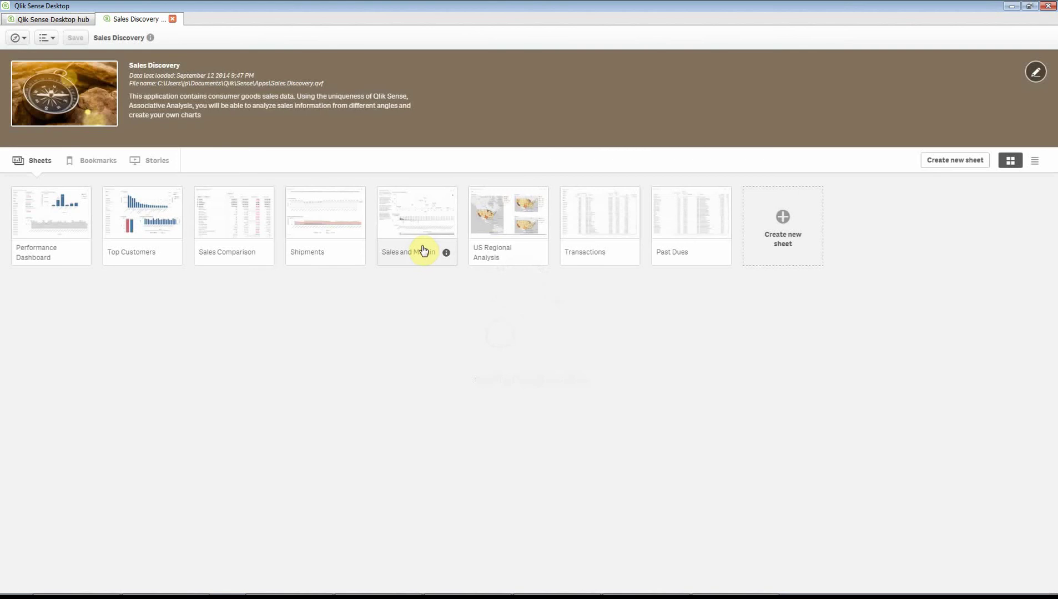
# Open the Top Customers sheet from the Sales Discovery app overview.
pyautogui.click(142, 232)
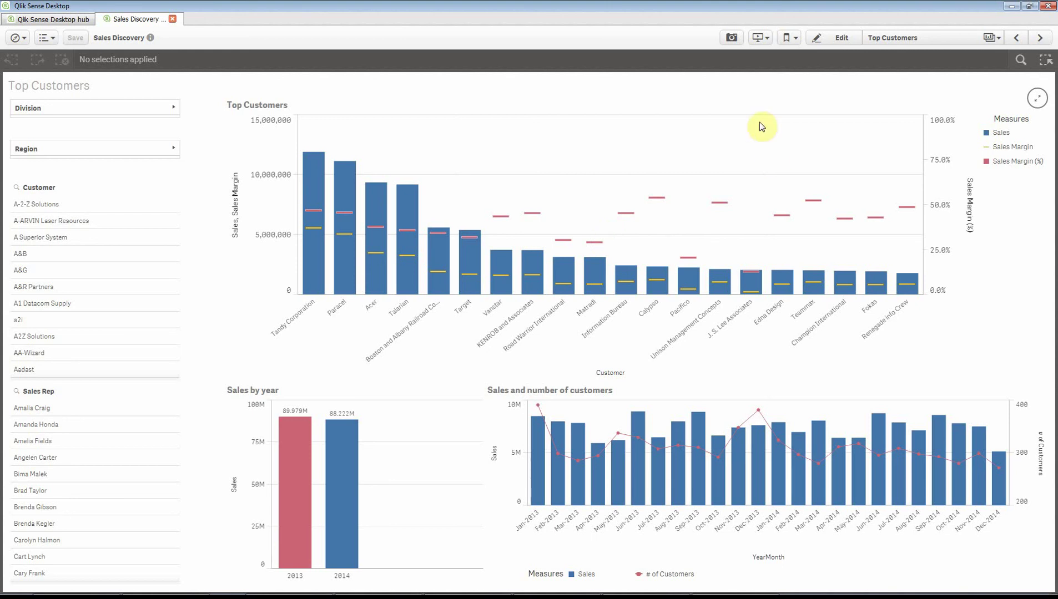
# In edit mode, narrow the Top Customers chart and shorten the Sales and number of customers chart.
pyautogui.click(839, 37)
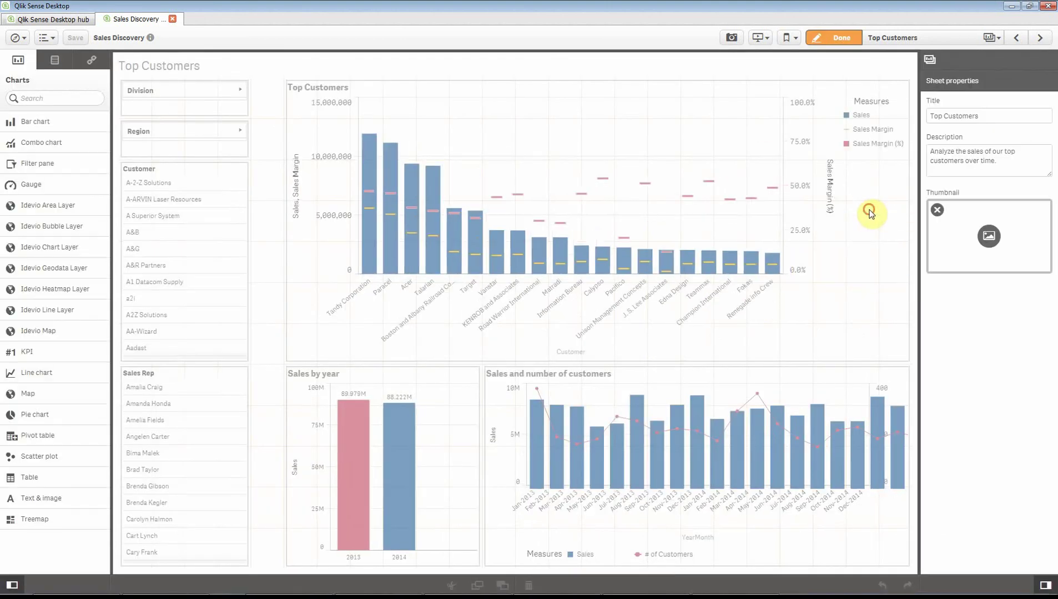
pyautogui.click(881, 216)
pyautogui.moveTo(909, 221); pyautogui.dragTo(491, 266)
pyautogui.click(654, 402)
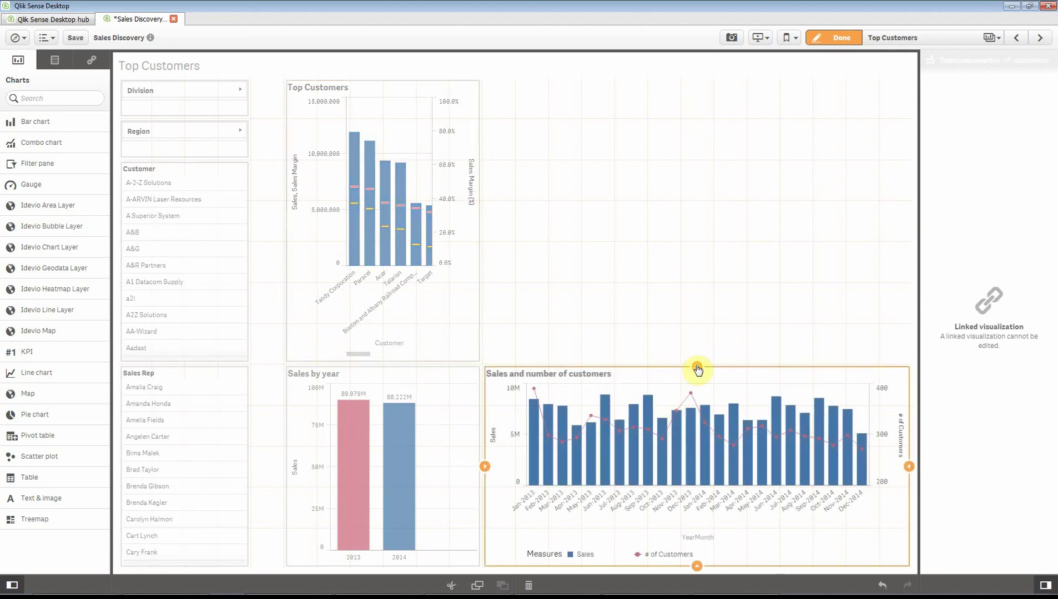
pyautogui.moveTo(697, 367); pyautogui.dragTo(696, 448)
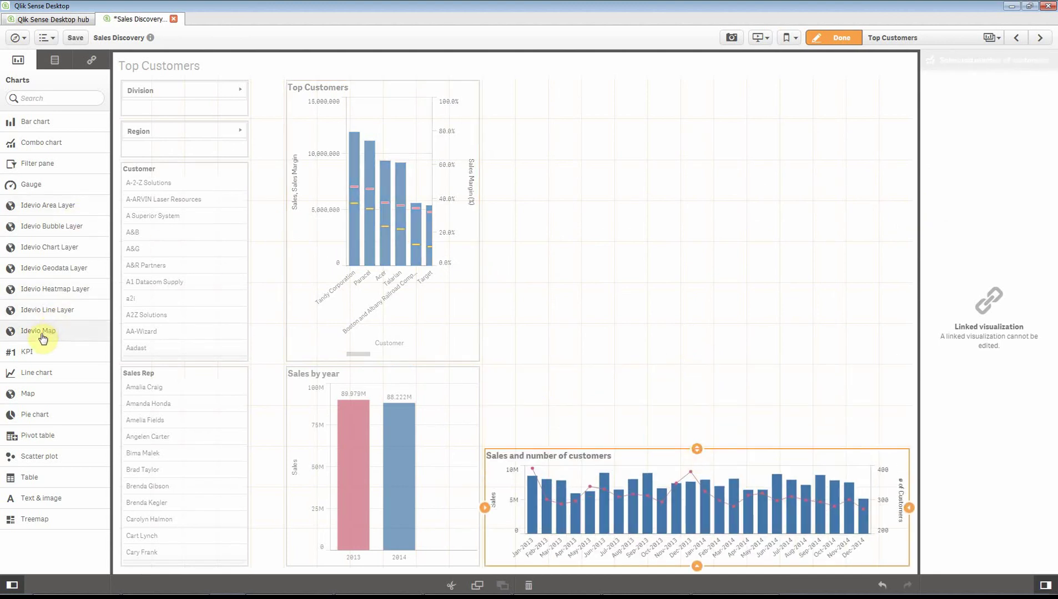
# Add an Idevio Map in the freed space, shorten it, and drop an Idevio Bubble Layer below.
pyautogui.moveTo(45, 332); pyautogui.dragTo(767, 215)
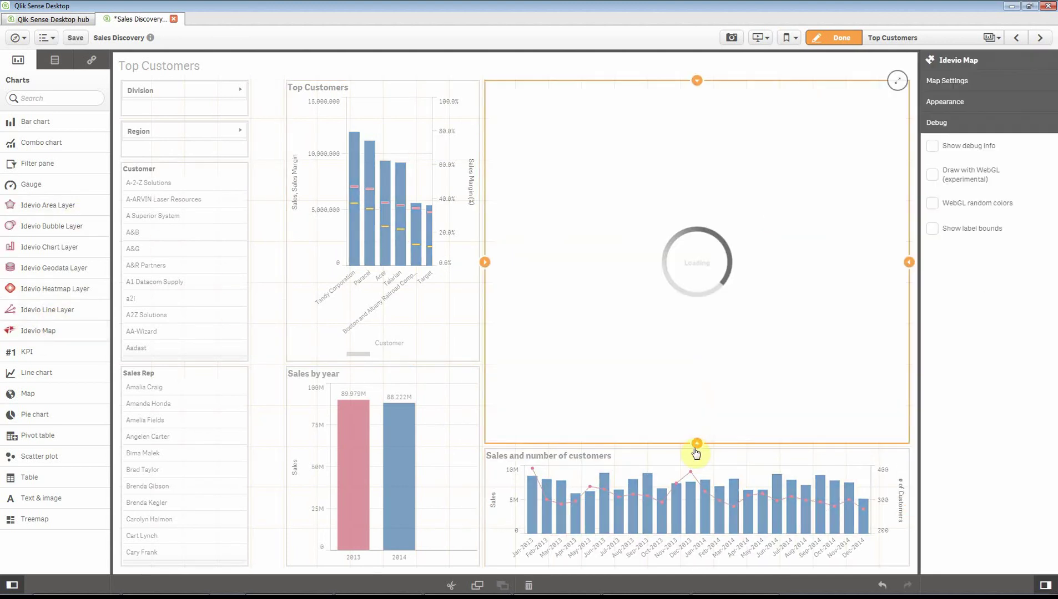
pyautogui.moveTo(697, 439); pyautogui.dragTo(688, 410)
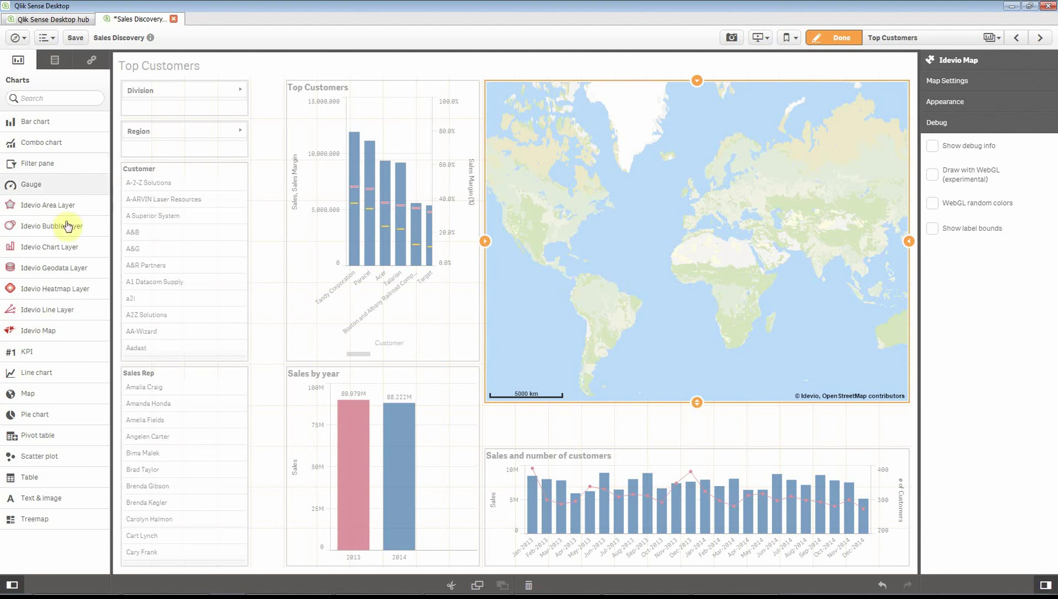
pyautogui.moveTo(58, 231); pyautogui.dragTo(519, 412)
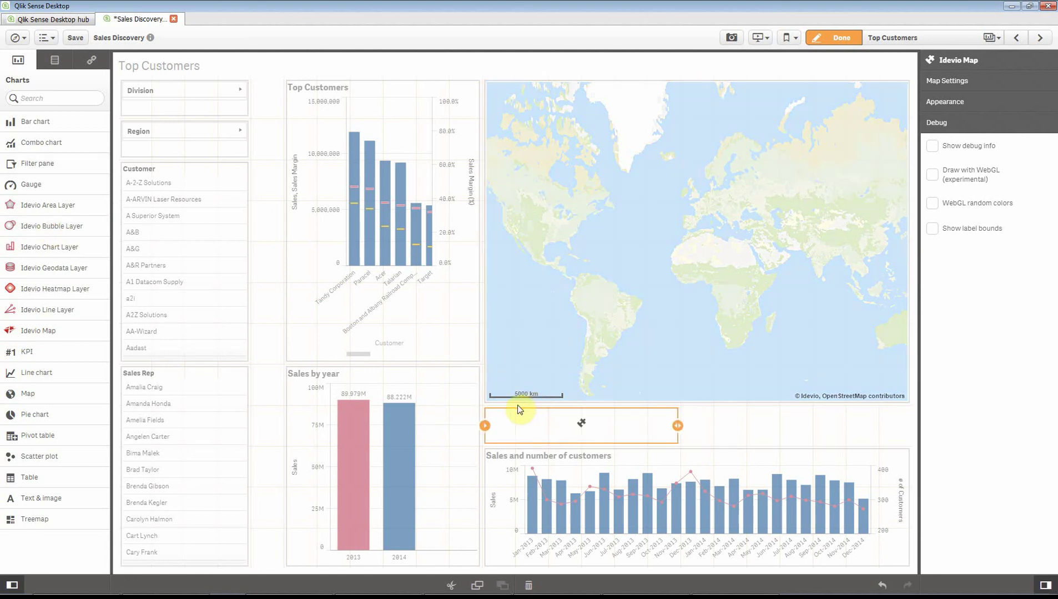
# Drag the City field onto the Idevio Bubble Layer and add it as the dimension.
pyautogui.click(54, 59)
pyautogui.moveTo(26, 506); pyautogui.dragTo(586, 429)
pyautogui.click(568, 405)
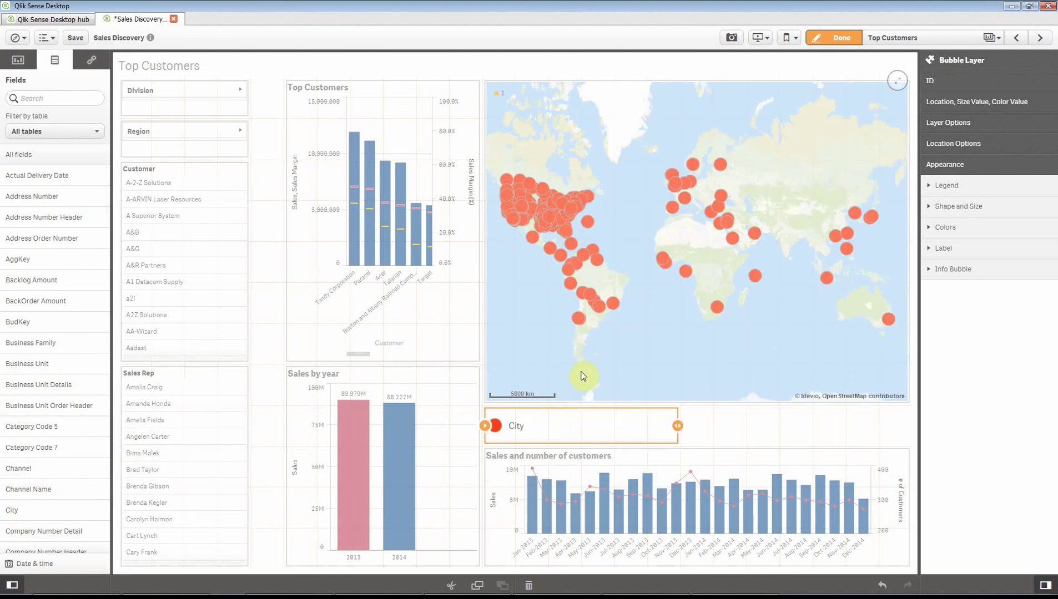
# Set the bubble layer's Location Source to Dimension and its location Type to City, Place.
pyautogui.click(970, 146)
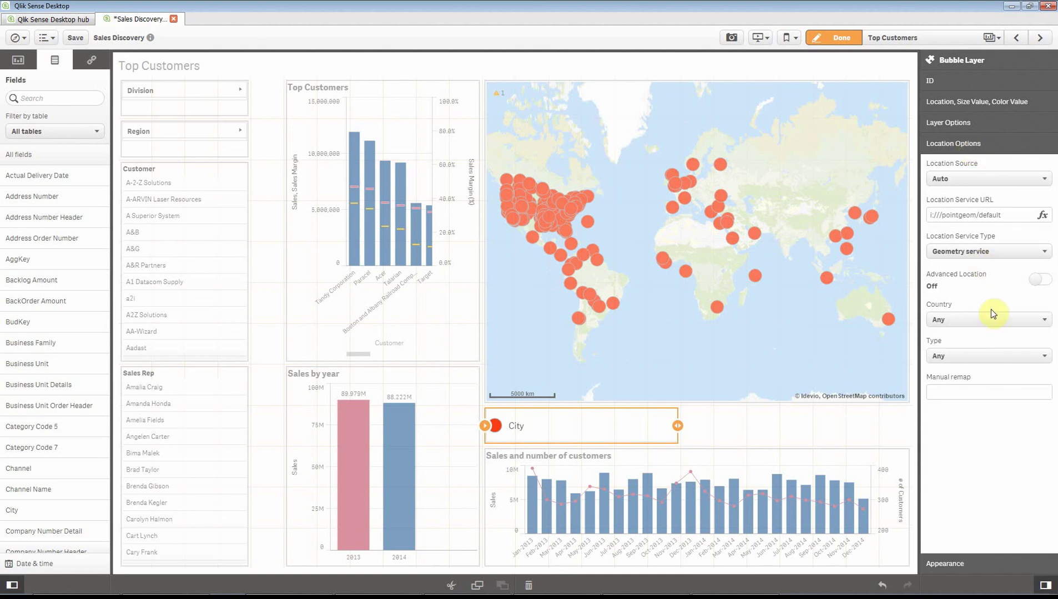
pyautogui.click(955, 181)
pyautogui.click(958, 204)
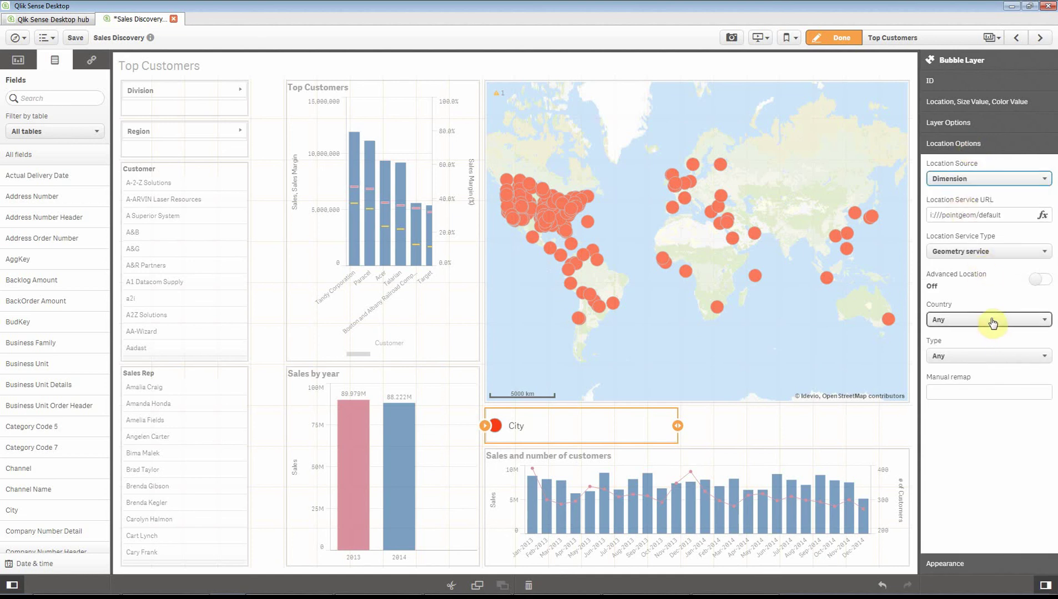
pyautogui.click(1001, 361)
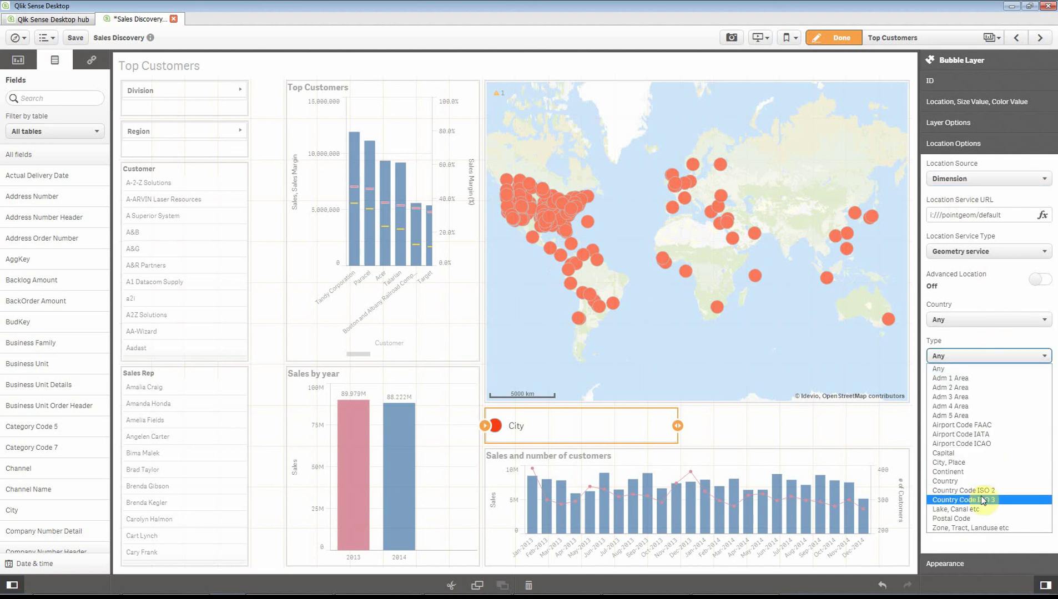
pyautogui.click(972, 463)
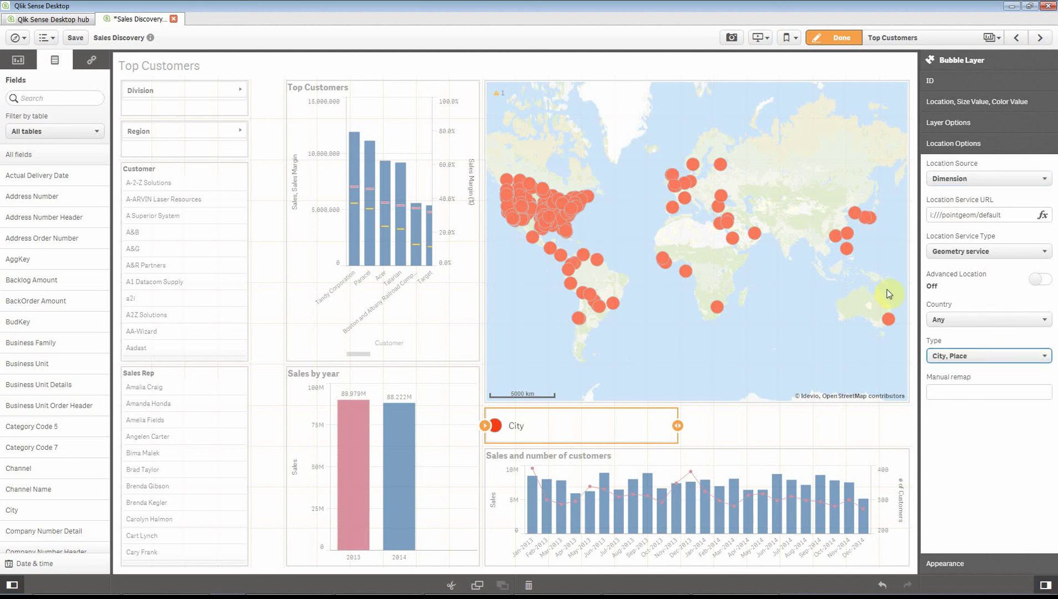
# Change the bubble layer's City dimension to the expression =City&','&State&','&Country and apply it.
pyautogui.click(932, 83)
pyautogui.click(937, 123)
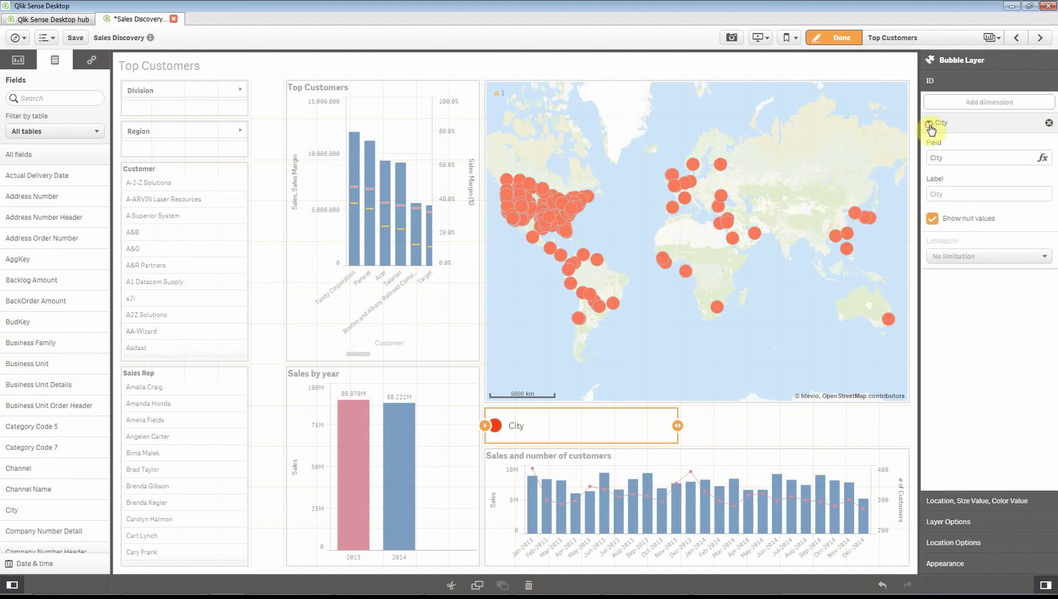
pyautogui.click(1042, 160)
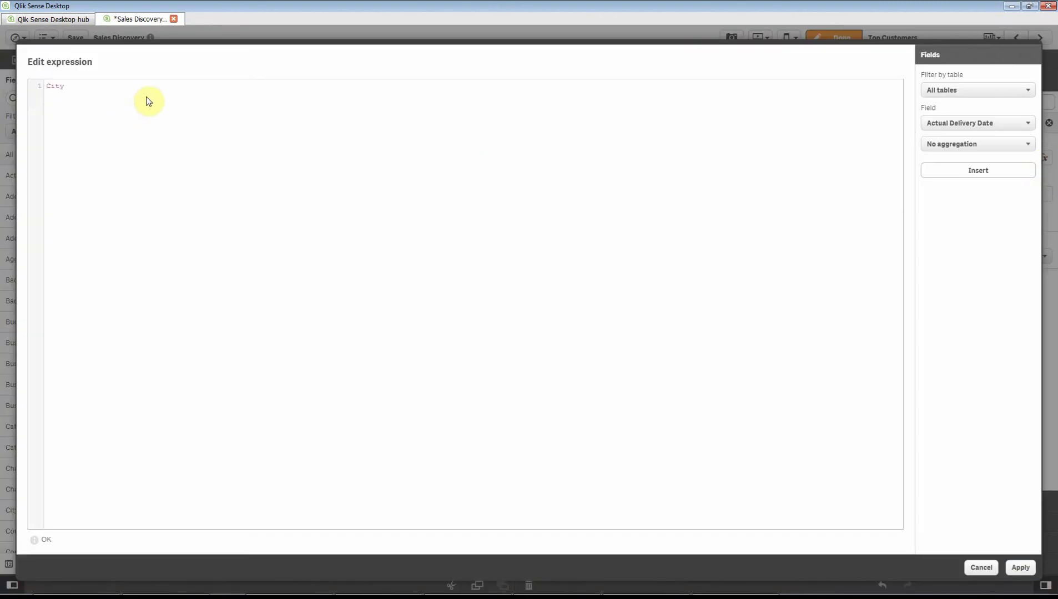
pyautogui.write("&','&State&','%C")
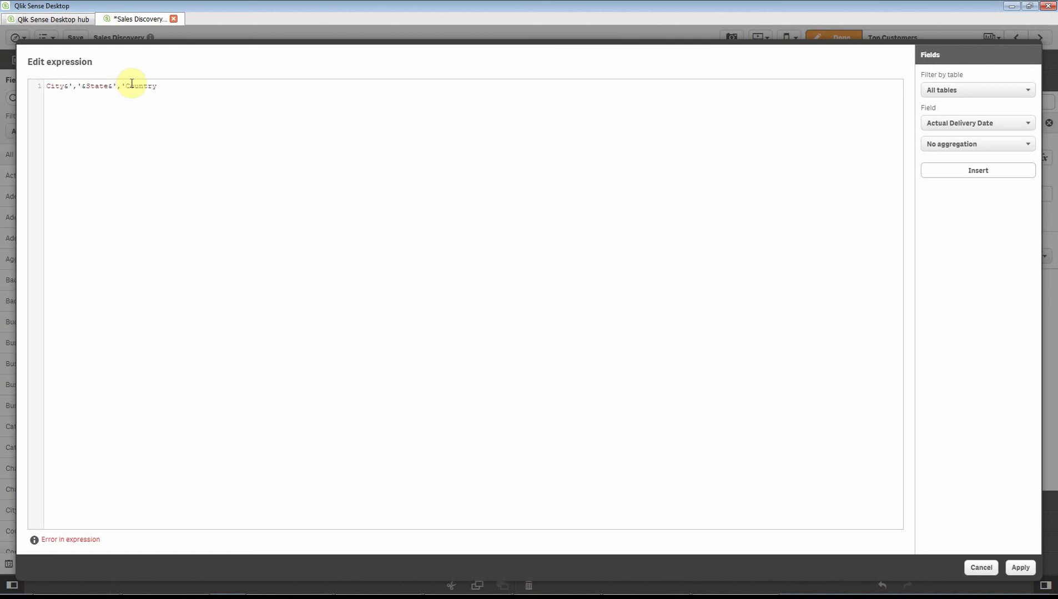
pyautogui.click(127, 86)
pyautogui.press('BackSpace')
pyautogui.write('&')
pyautogui.click(1020, 569)
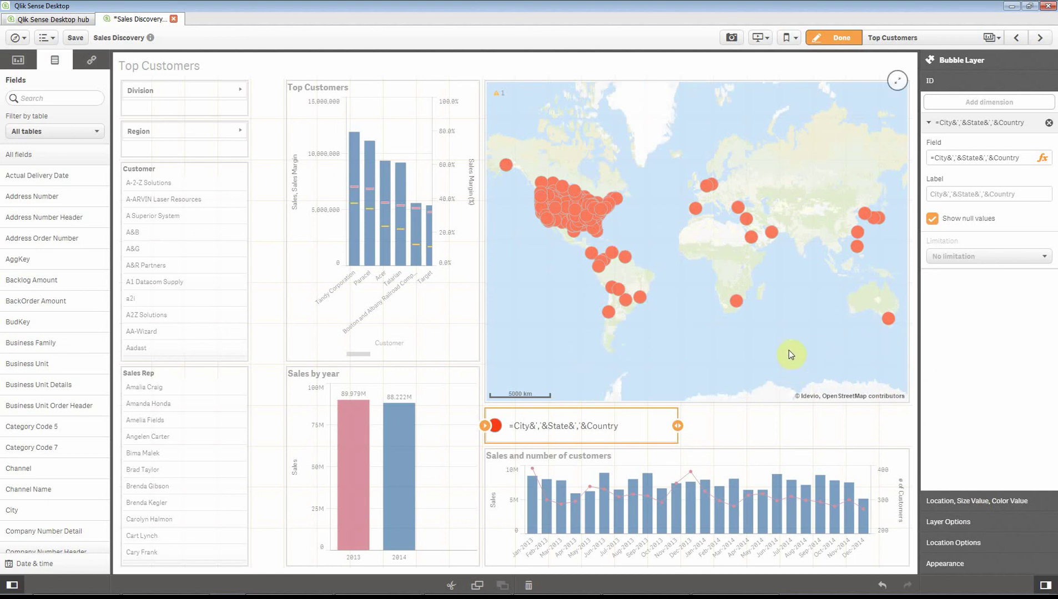
# Add Sales and then Avg Sales per customer as the bubble layer's size and colour measures.
pyautogui.click(959, 502)
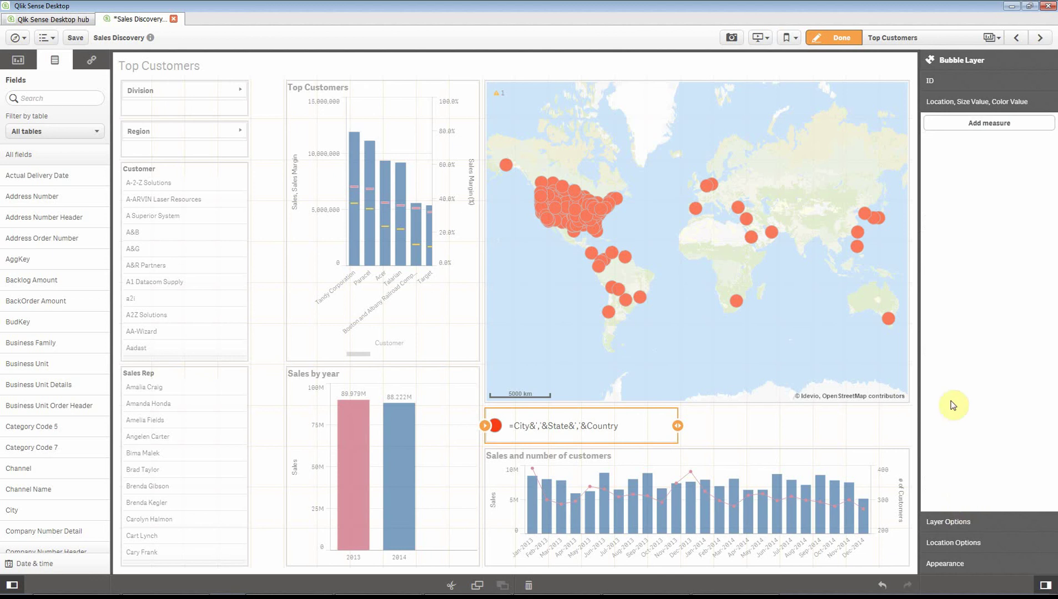
pyautogui.click(992, 127)
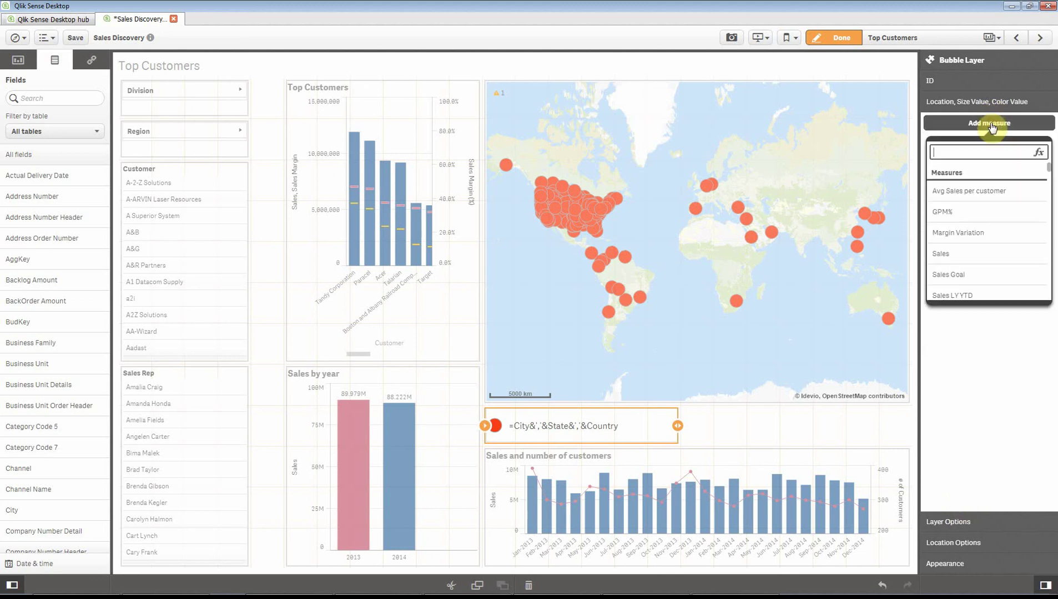
pyautogui.click(945, 254)
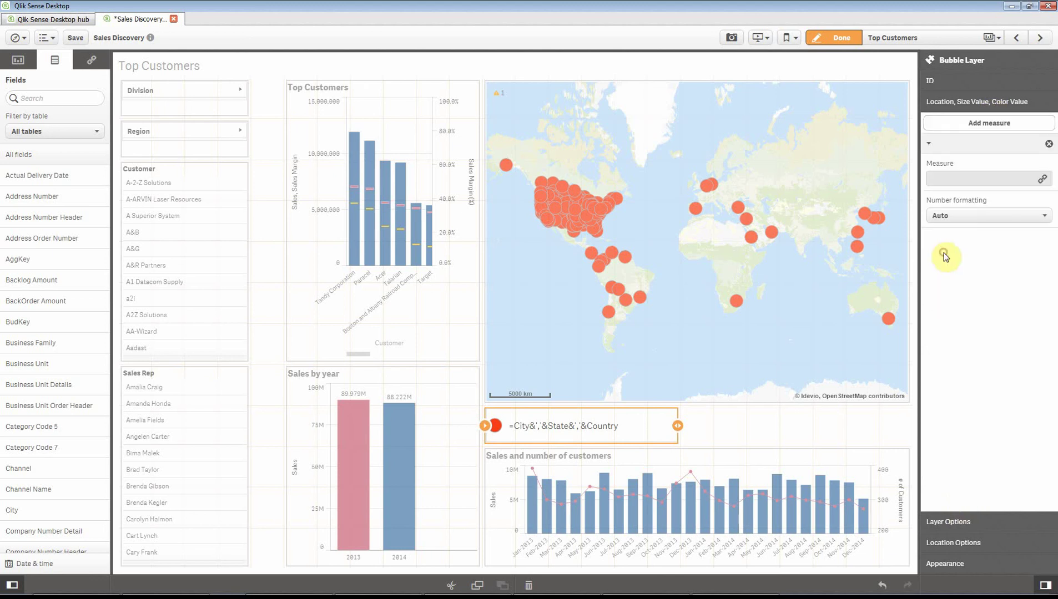
pyautogui.click(977, 123)
pyautogui.click(955, 194)
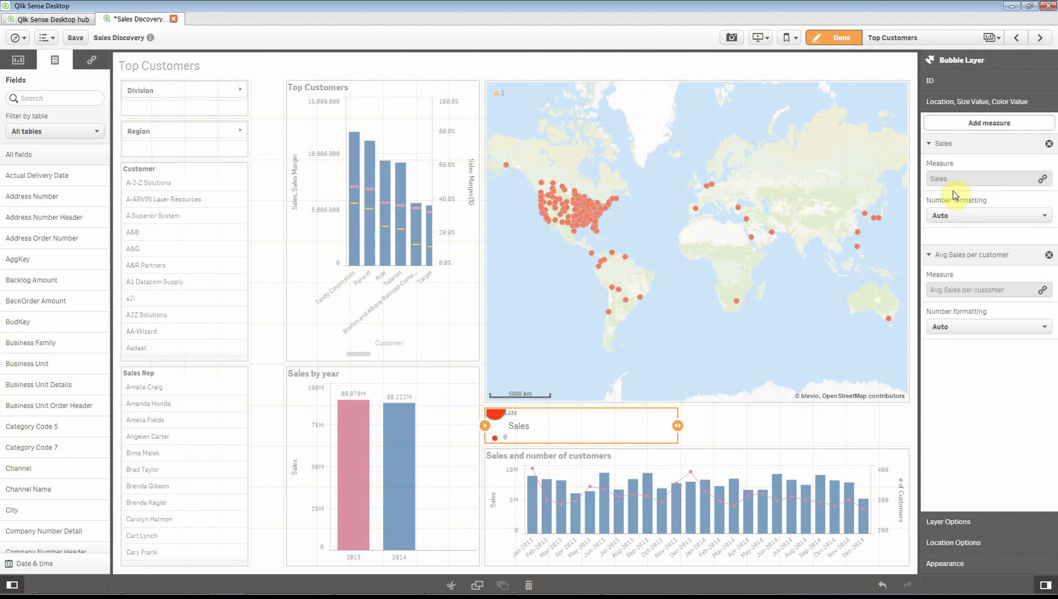
pyautogui.scroll(2, 619, 219)
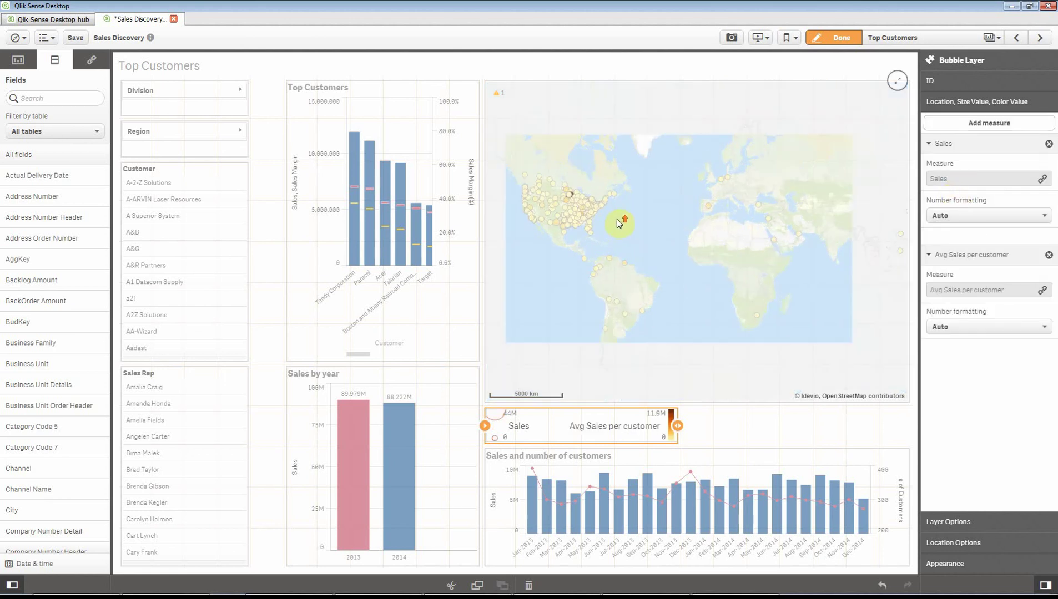
pyautogui.scroll(-2, 620, 222)
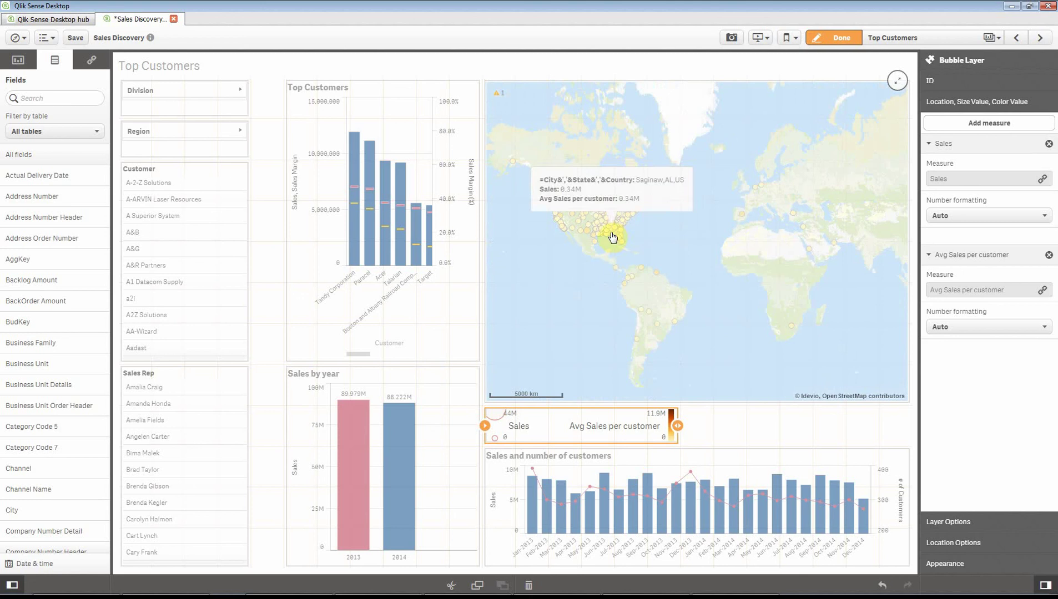
# Place an Idevio Area Layer on the map and add Country as its dimension.
pyautogui.click(22, 62)
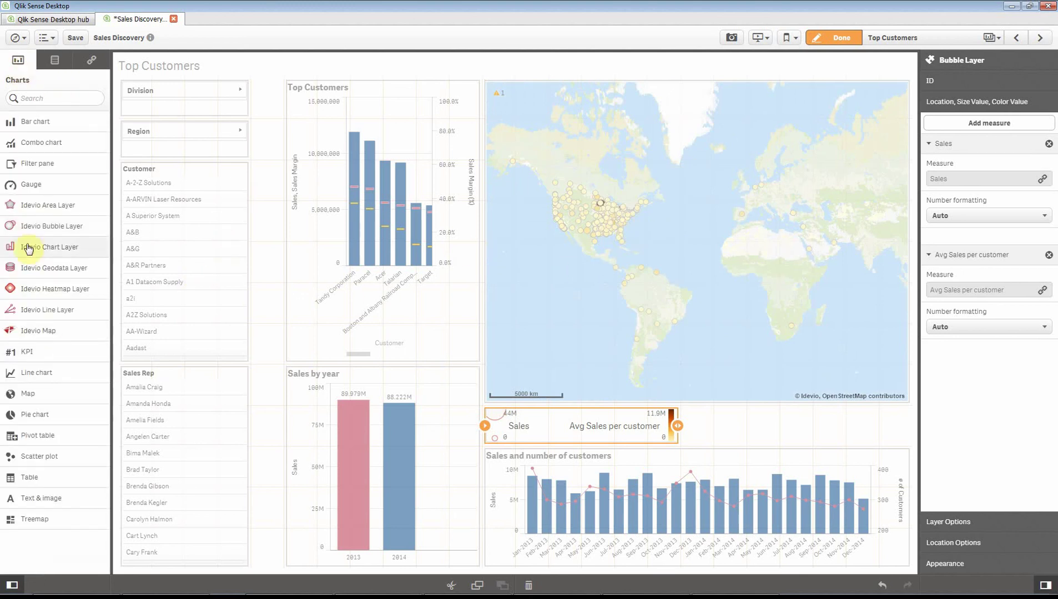
pyautogui.moveTo(31, 213); pyautogui.dragTo(772, 429)
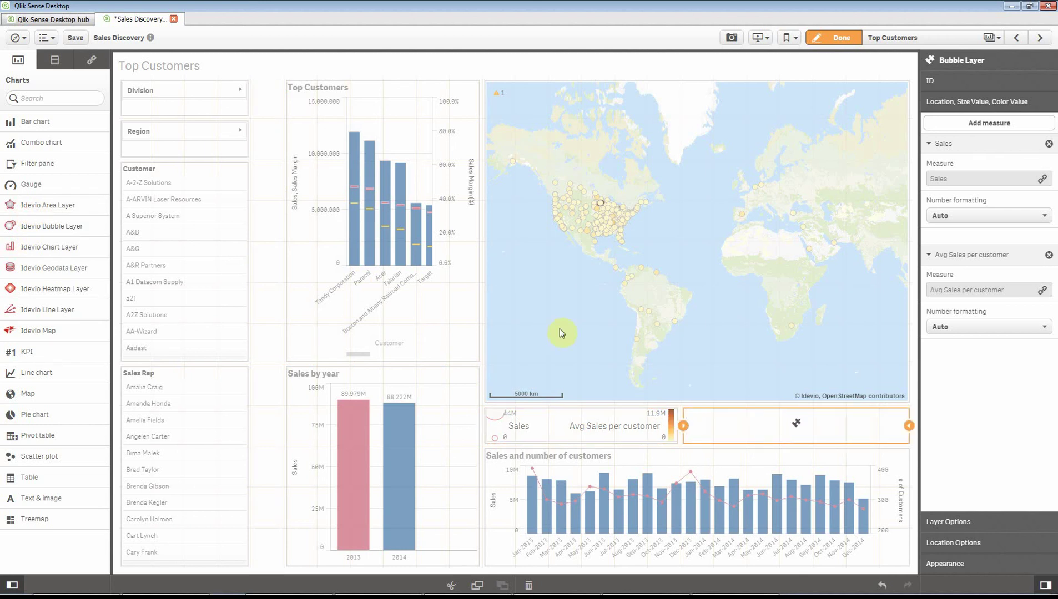
pyautogui.click(54, 60)
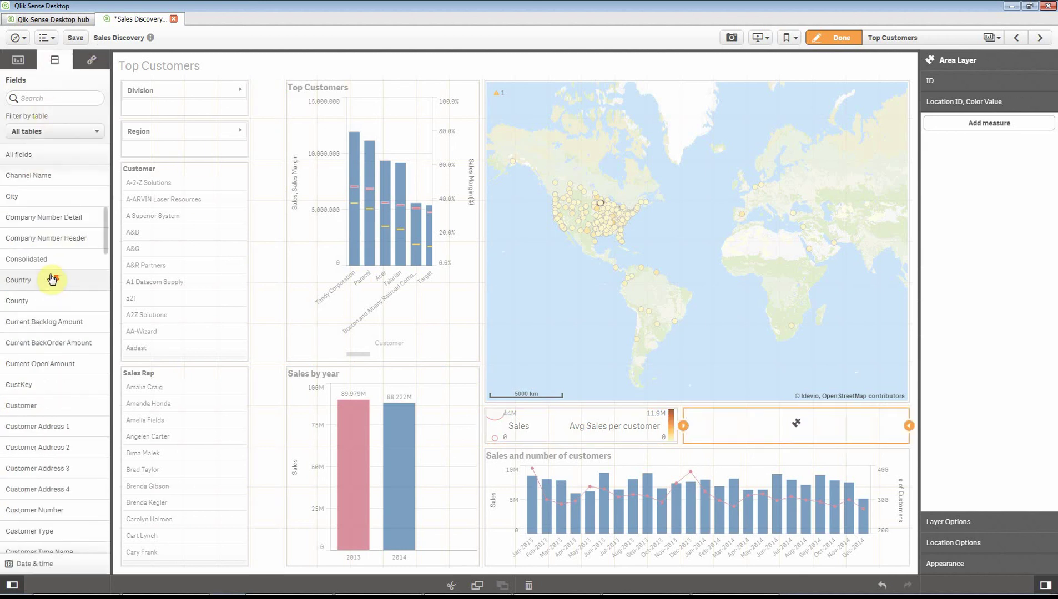
pyautogui.moveTo(20, 280); pyautogui.dragTo(767, 427)
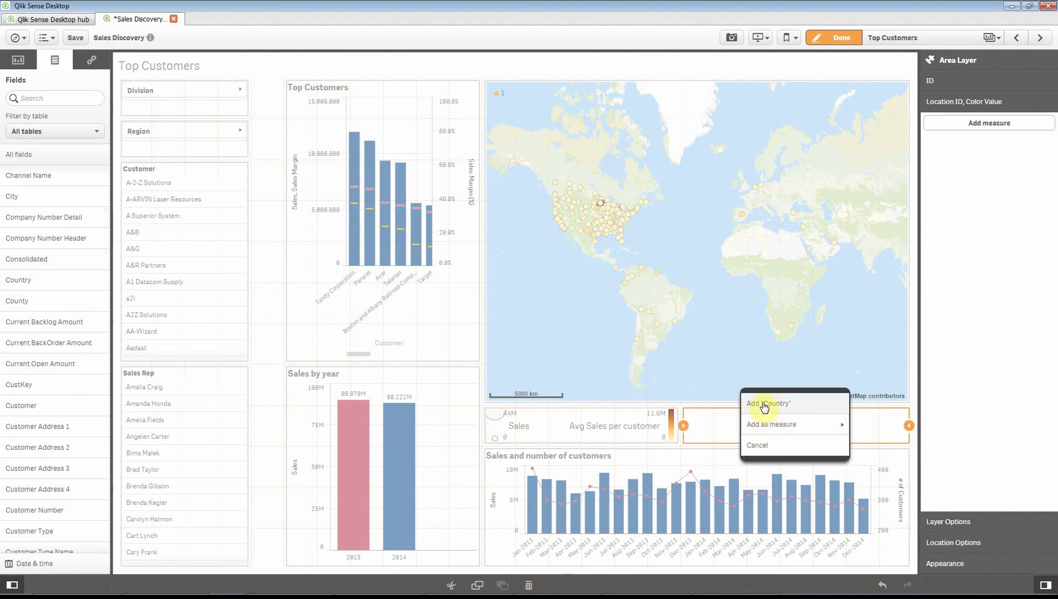
pyautogui.click(765, 405)
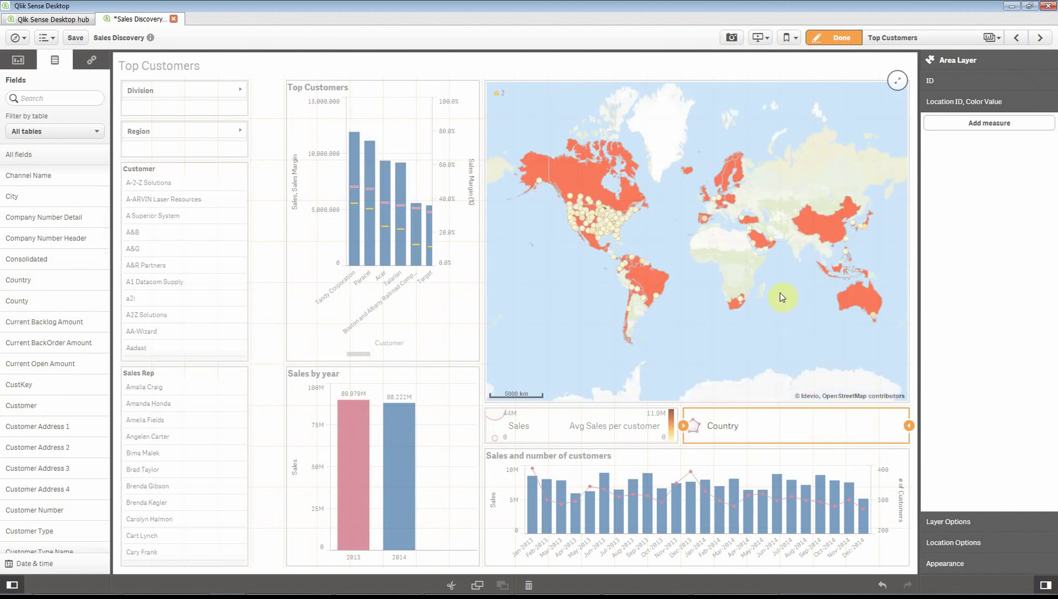
# Add Avg Sales per customer as the area layer's measure and finish editing the sheet.
pyautogui.click(972, 123)
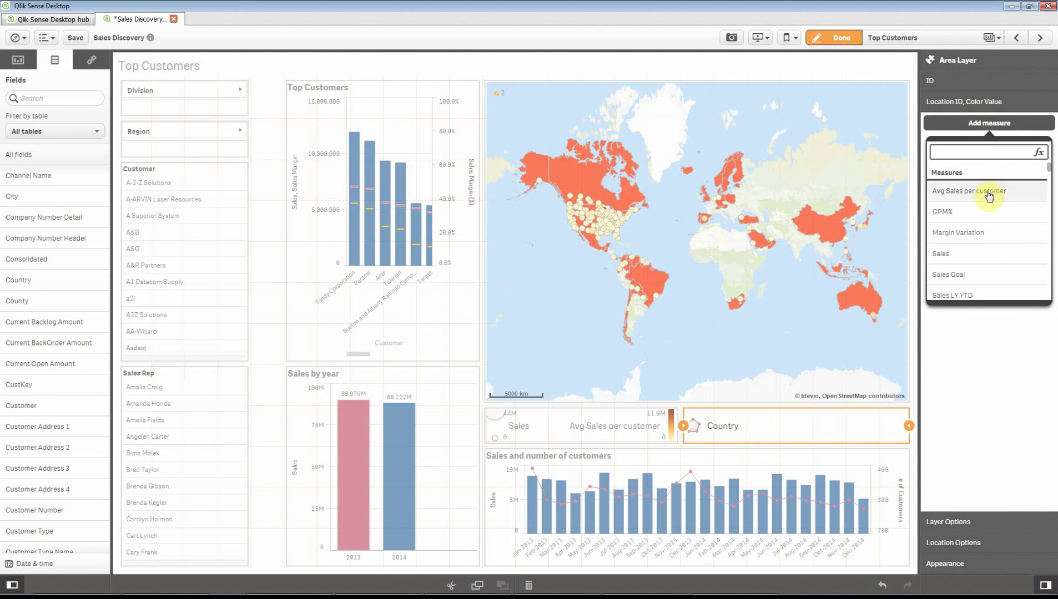
pyautogui.click(987, 192)
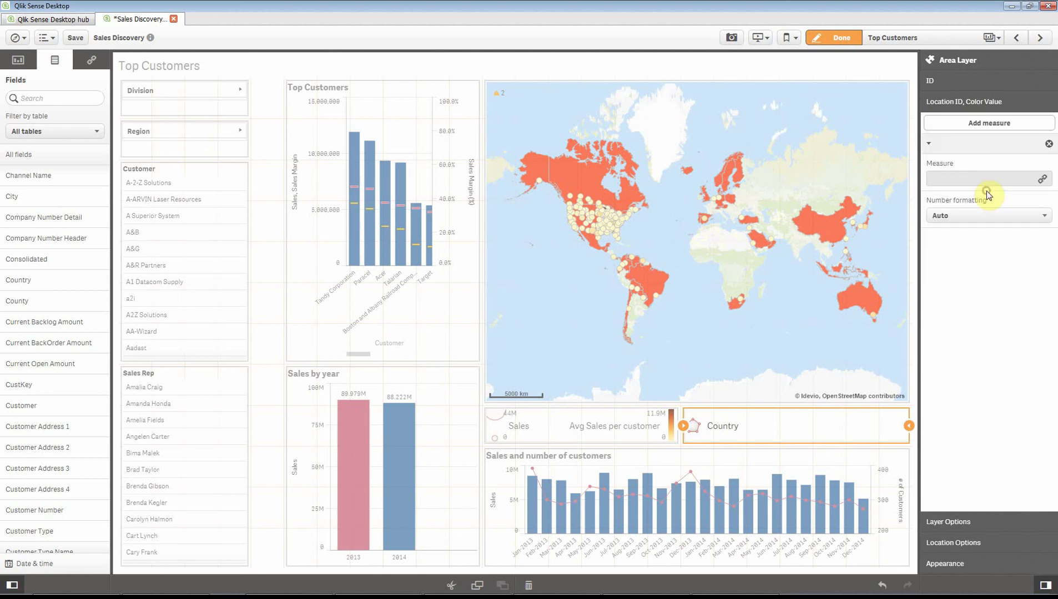
pyautogui.click(840, 37)
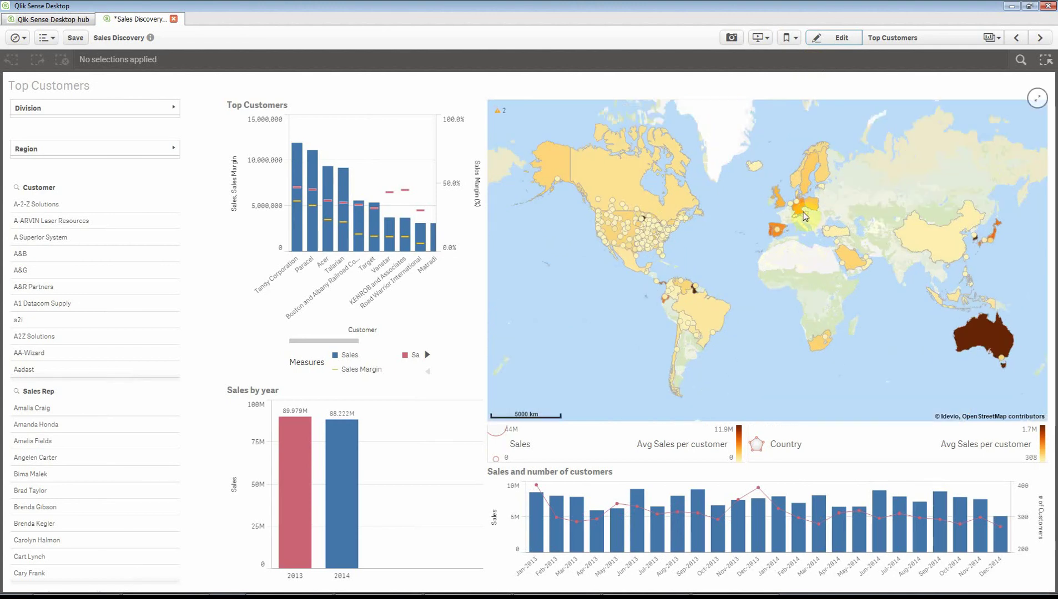
# Zoom and pan the map, then lasso the city bubbles around South America.
pyautogui.scroll(2, 635, 251)
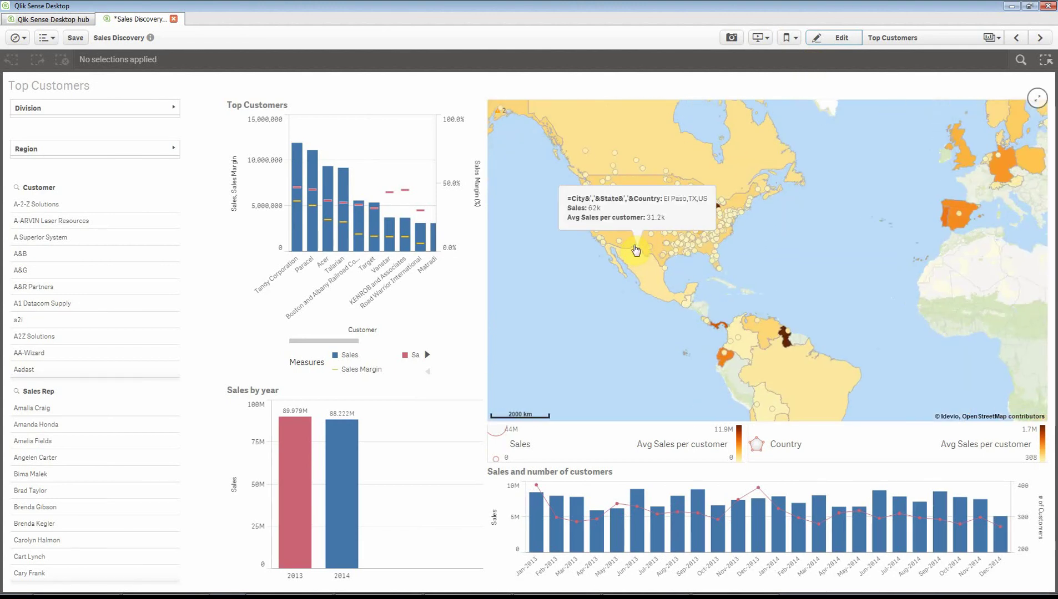
pyautogui.scroll(-2, 741, 238)
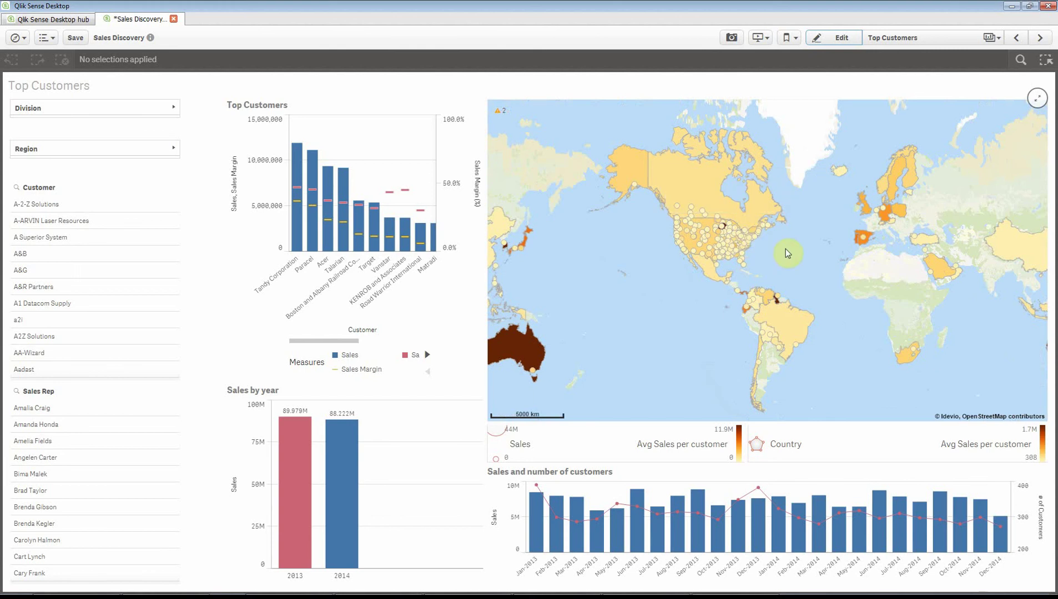
pyautogui.moveTo(862, 253); pyautogui.dragTo(811, 218)
pyautogui.moveTo(775, 254)
pyautogui.mouseDown()
pyautogui.moveTo(692, 254)
pyautogui.moveTo(683, 269)
pyautogui.moveTo(656, 352)
pyautogui.moveTo(685, 393)
pyautogui.moveTo(788, 364)
pyautogui.moveTo(778, 281)
pyautogui.moveTo(786, 249)
pyautogui.mouseUp()
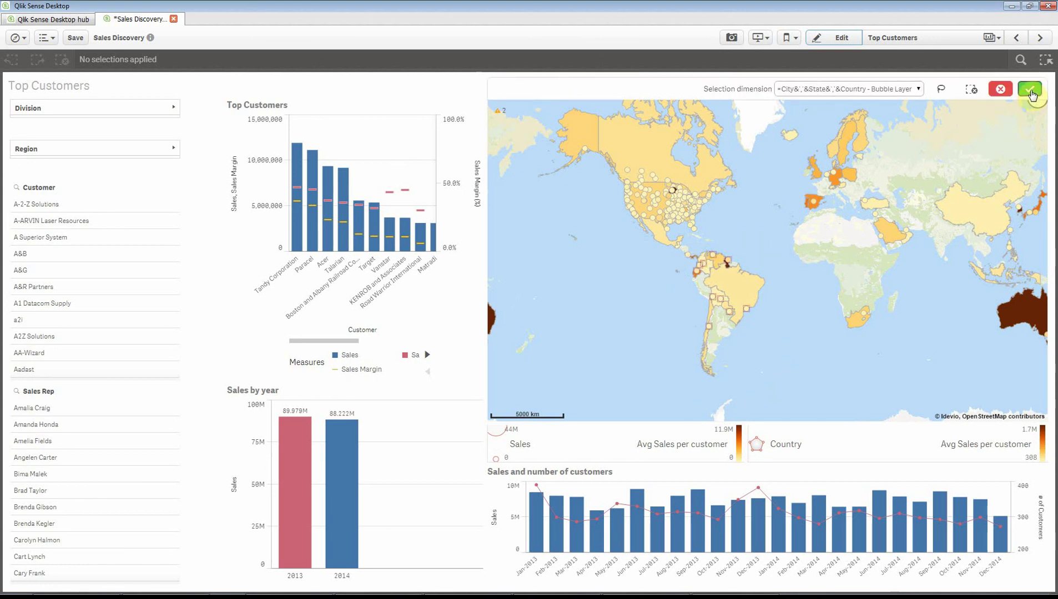
# Confirm the South America selection, try and cancel Quallaby, then clear the Country and City selections.
pyautogui.click(1030, 90)
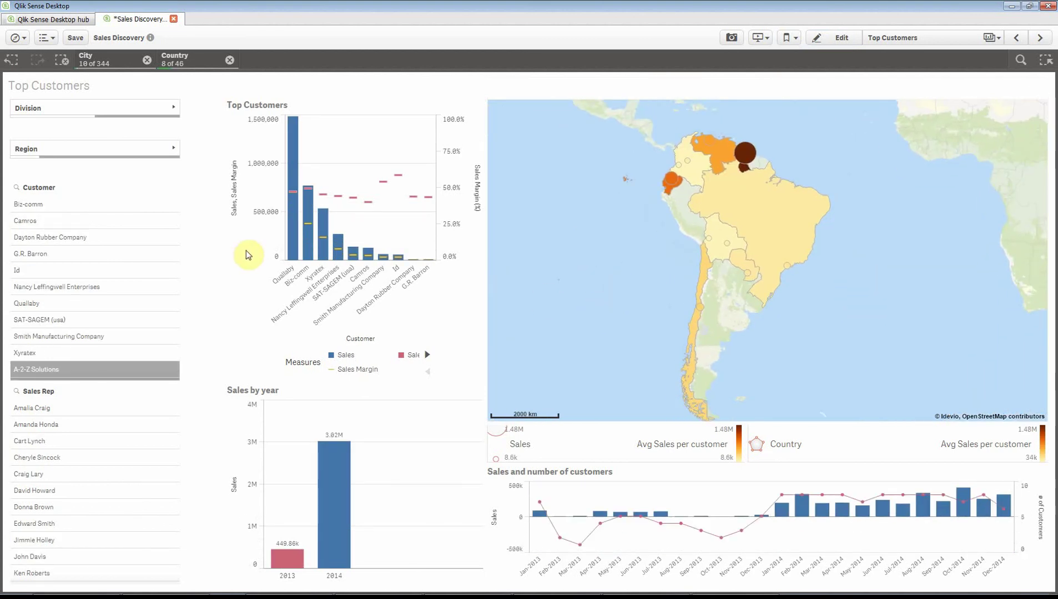
pyautogui.click(289, 243)
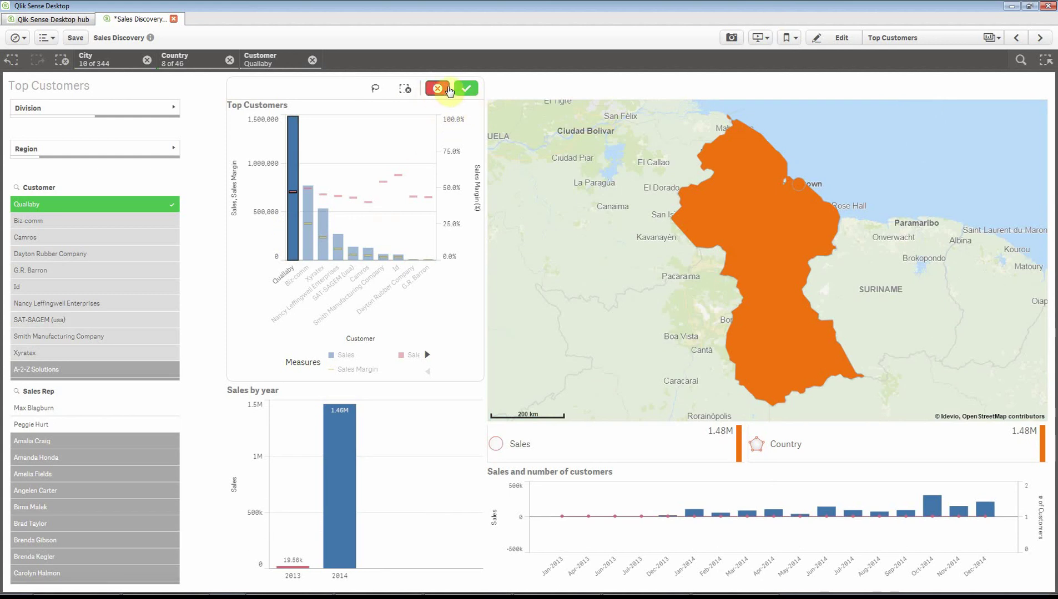
pyautogui.click(437, 89)
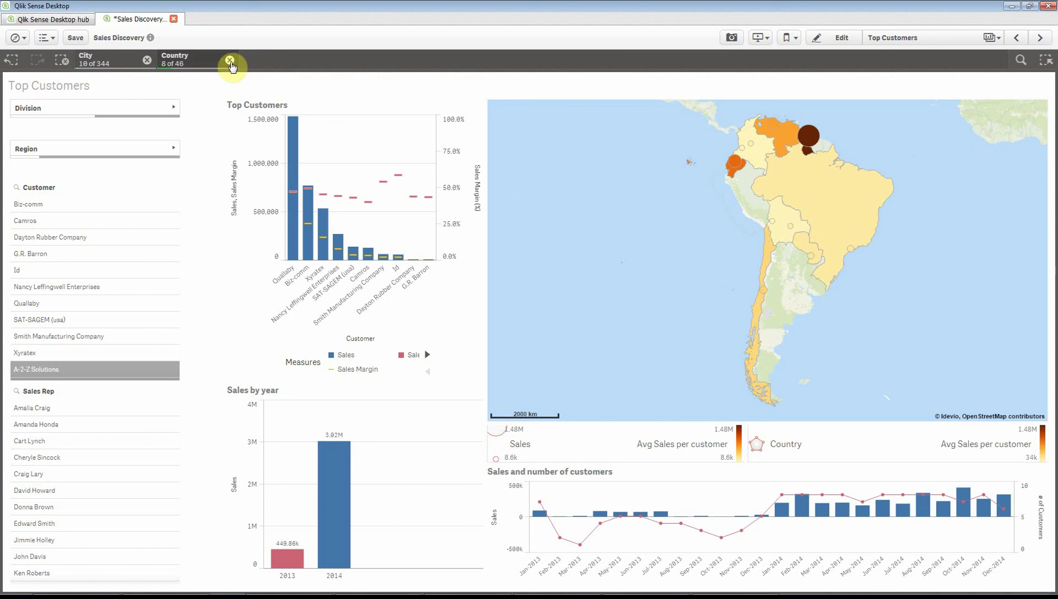
pyautogui.click(230, 60)
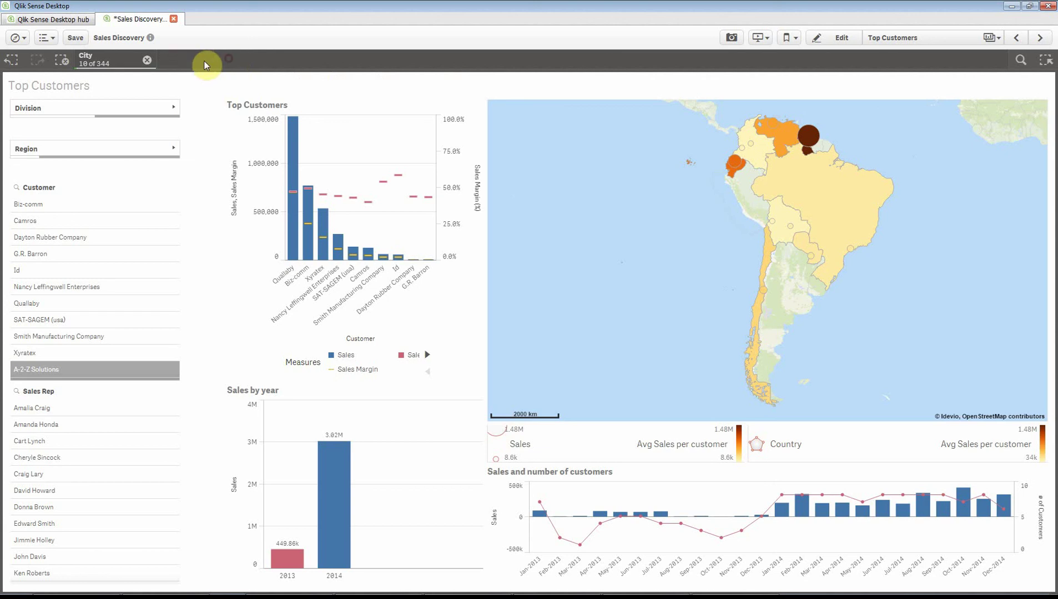
pyautogui.click(146, 60)
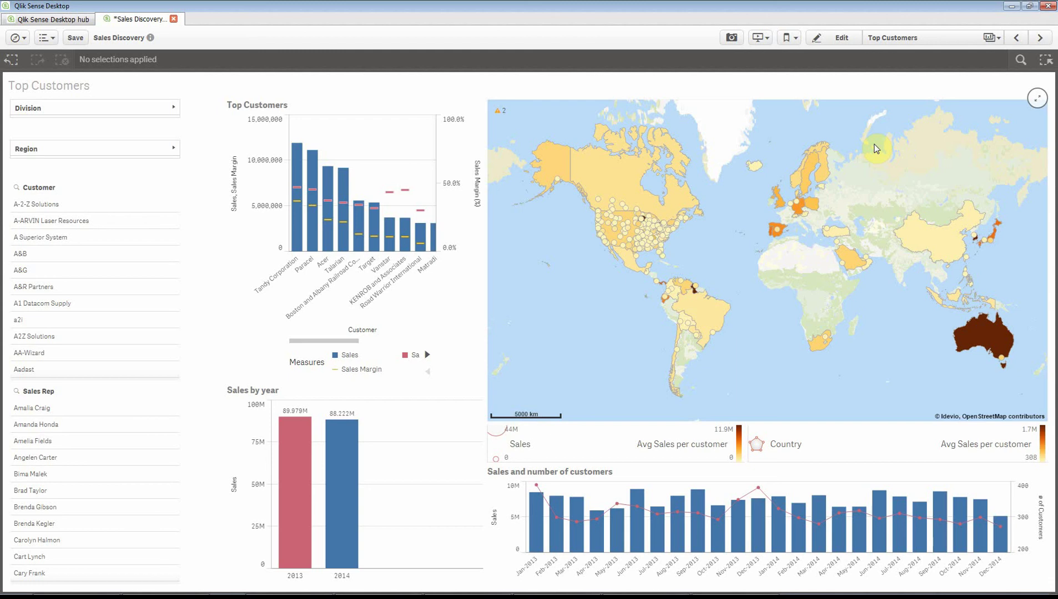
# Leave the finished Top Customers map sheet for the Idevio Maps presentation in Chrome.
pyautogui.hotkey('alt', 'Tab')
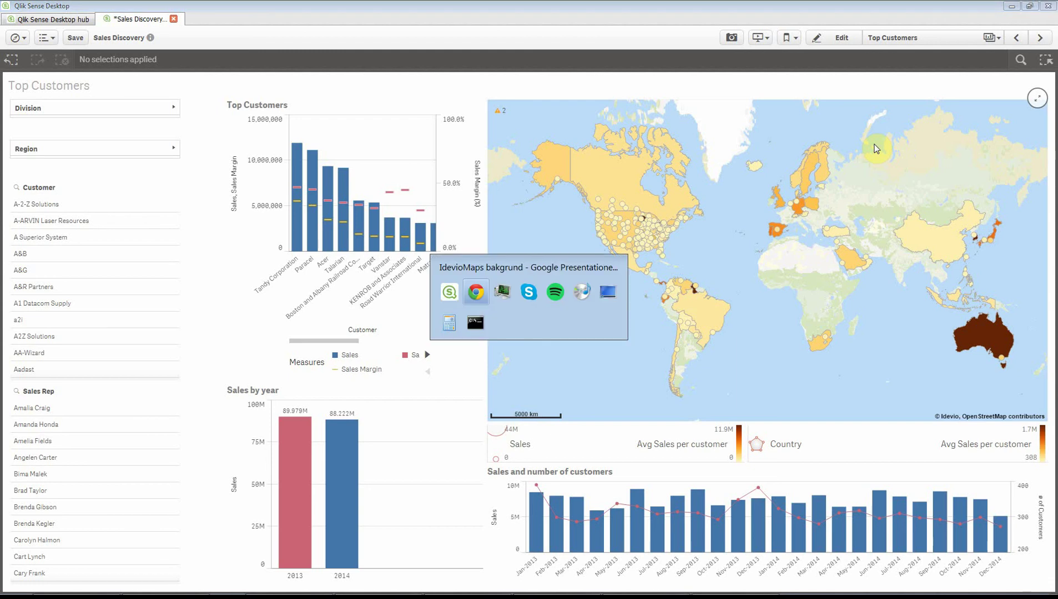